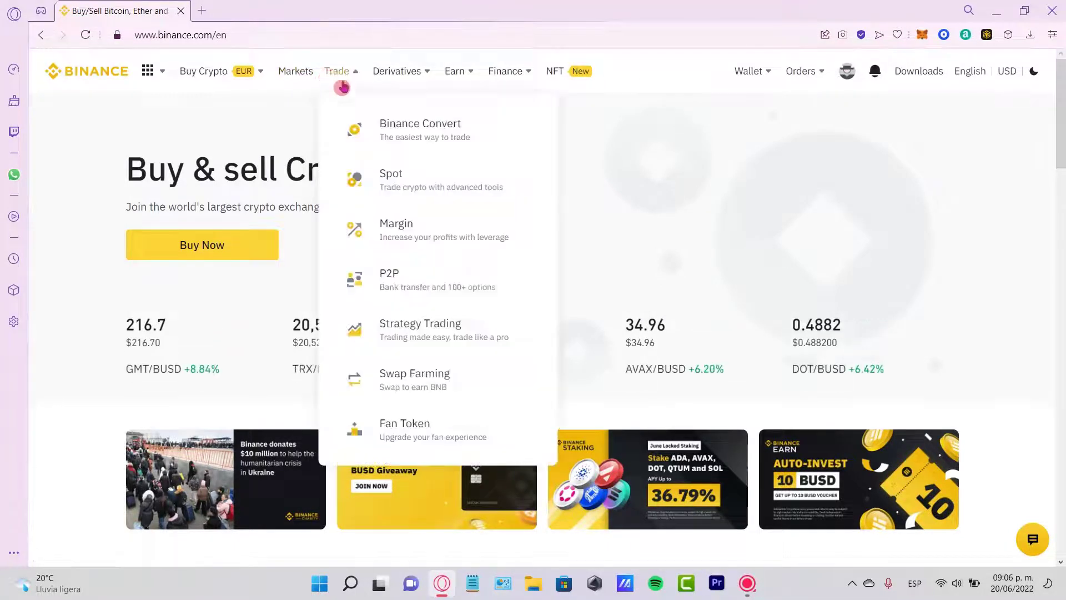
Step: Open the BTC/USDT Spot trading page and search the pairs list for 'sol'
left_click(404, 175)
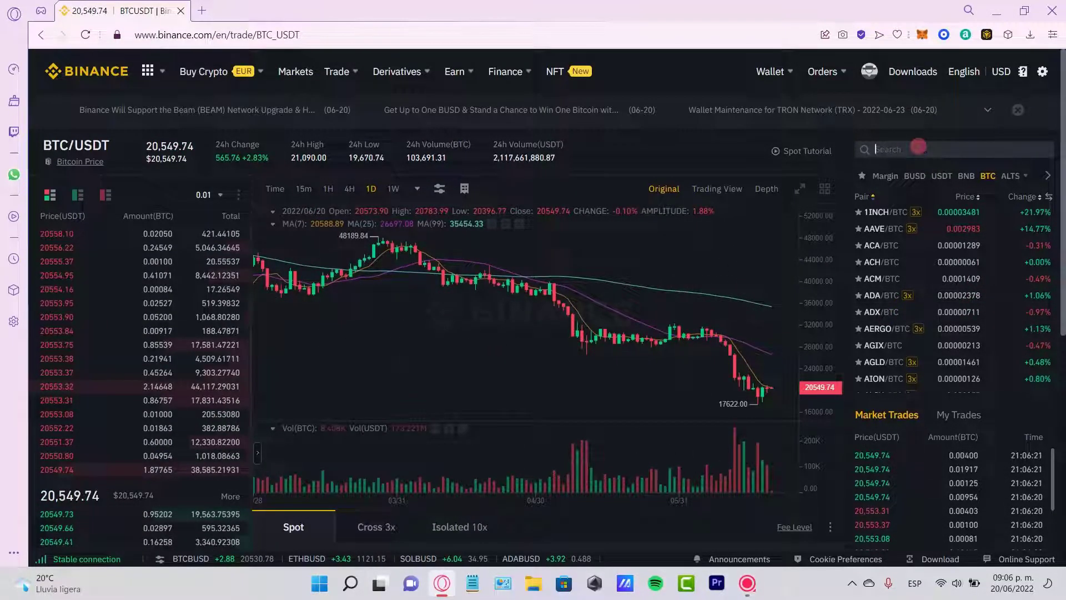
type("iusdt")
double_click(918, 148)
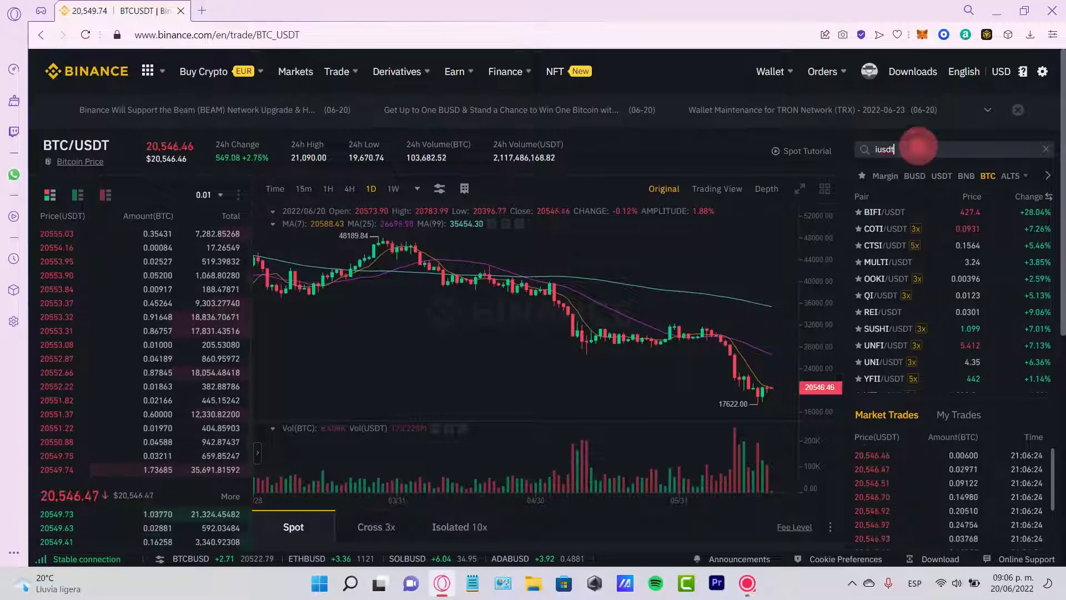
type("usdt")
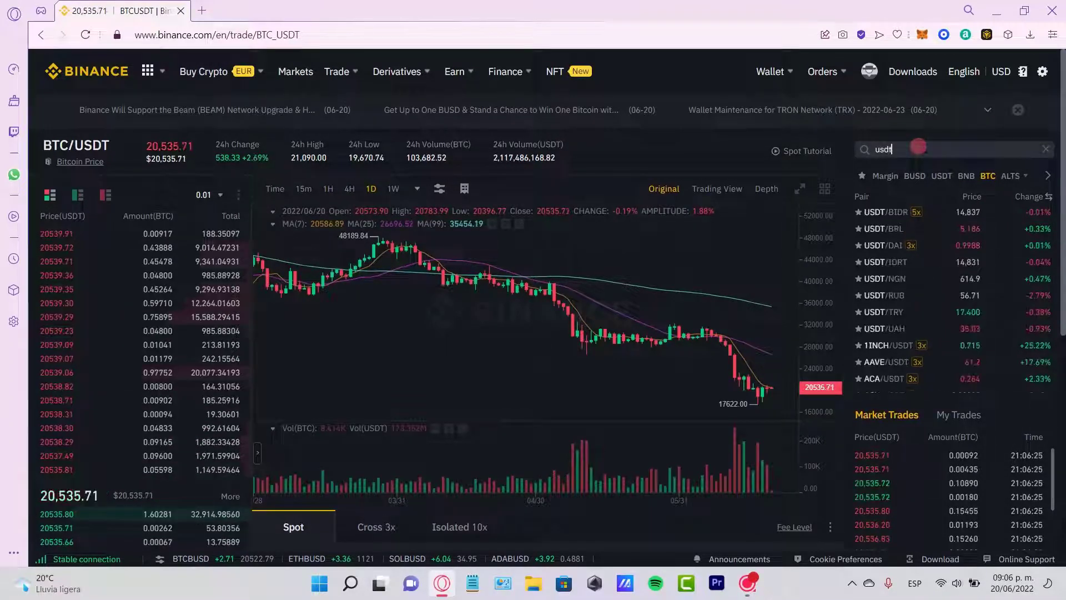
double_click(920, 149)
type("sol")
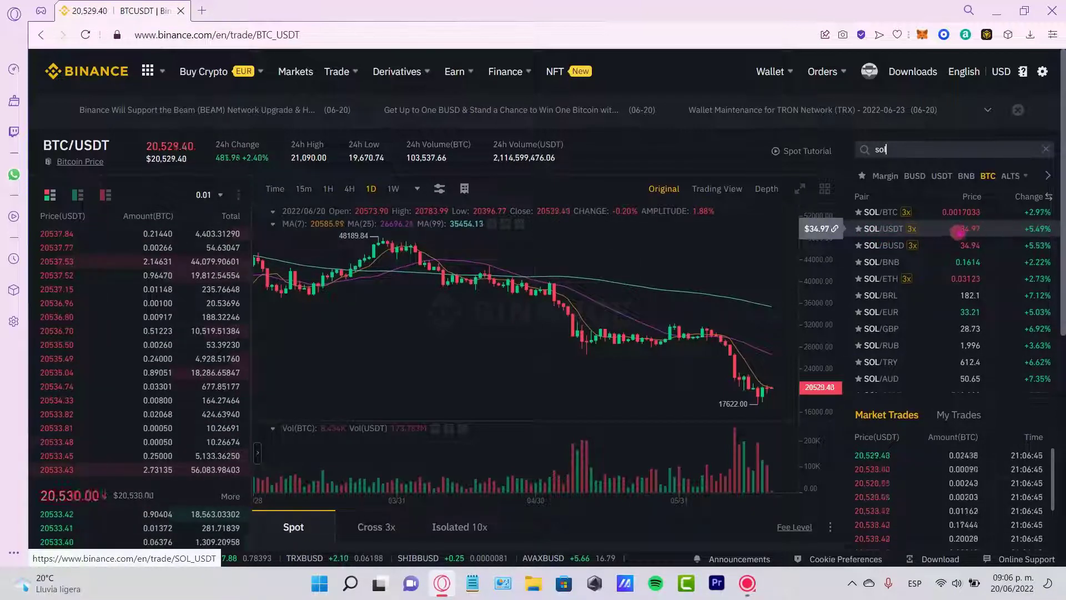
scroll(963, 316, "down", 1)
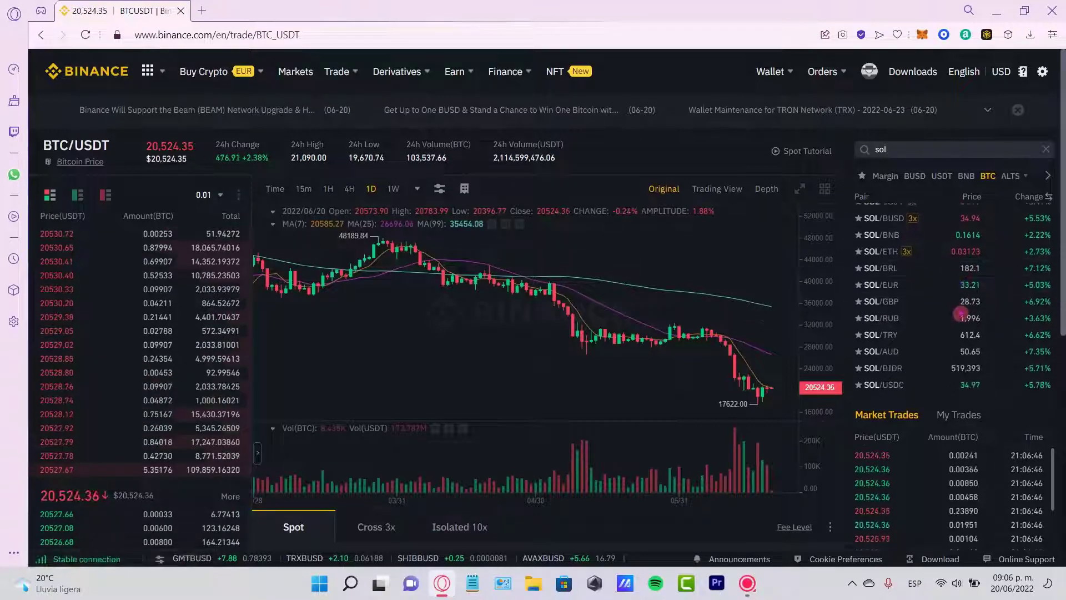
scroll(992, 333, "up", 2)
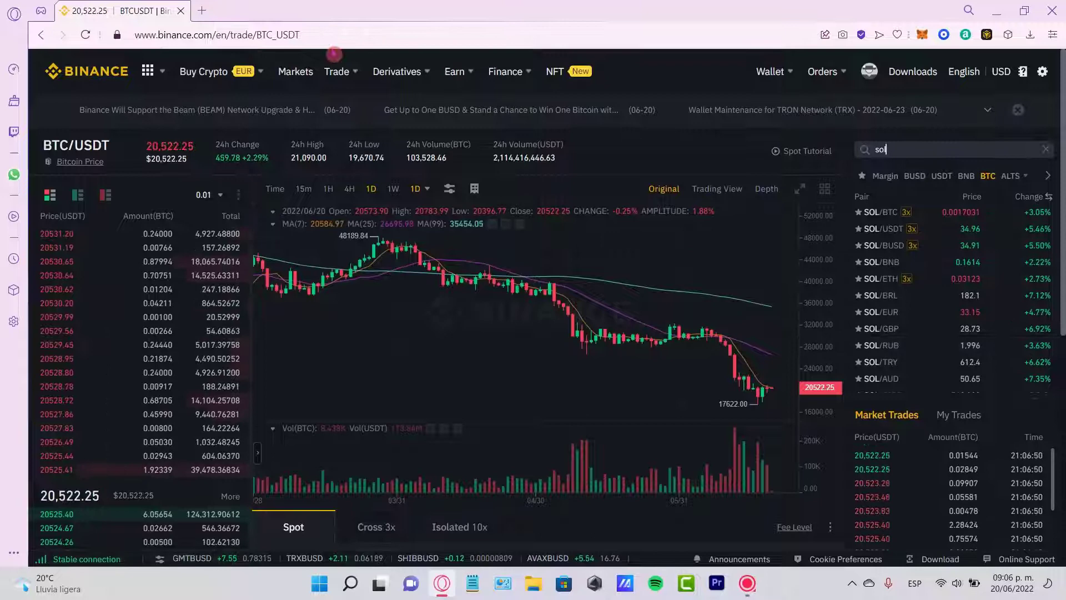
Step: Open Binance Convert and check the funding wallet, leaving it unchanged
mouse_move(337, 71)
left_click(406, 140)
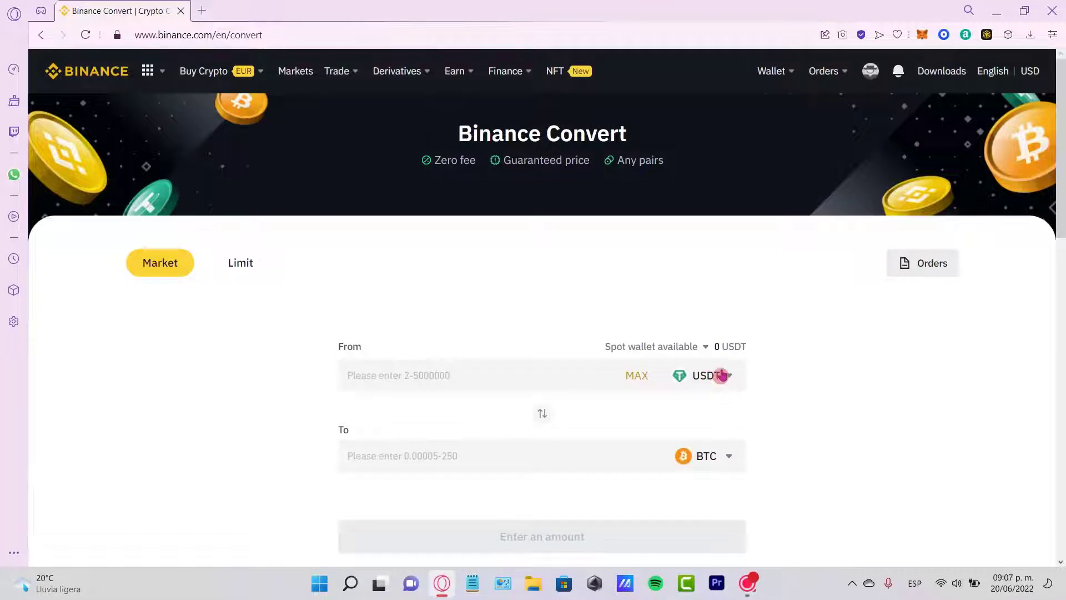
left_click(671, 346)
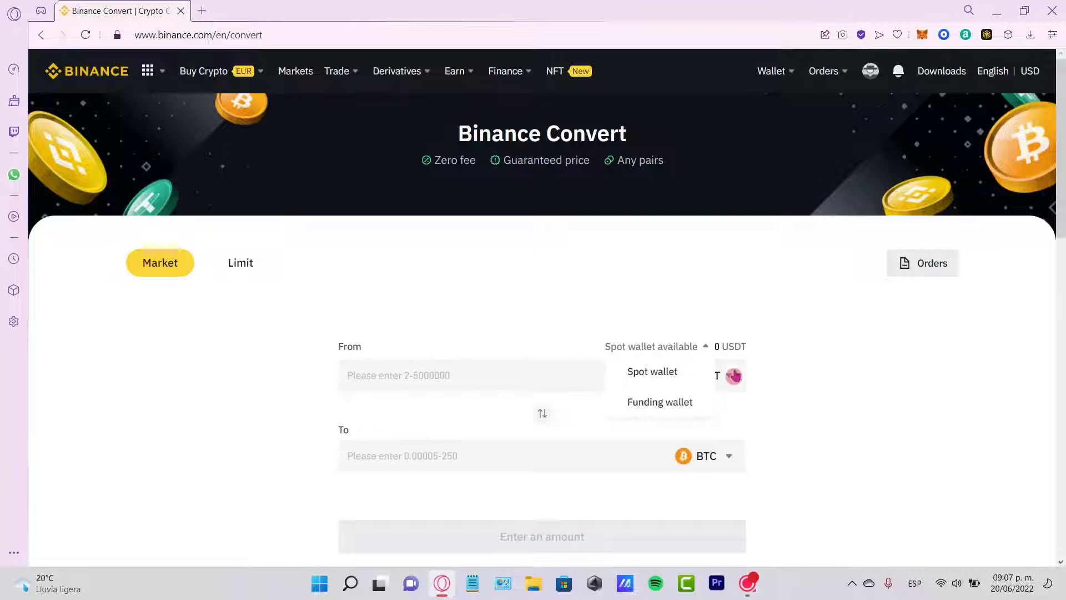
left_click(732, 375)
left_click(741, 291)
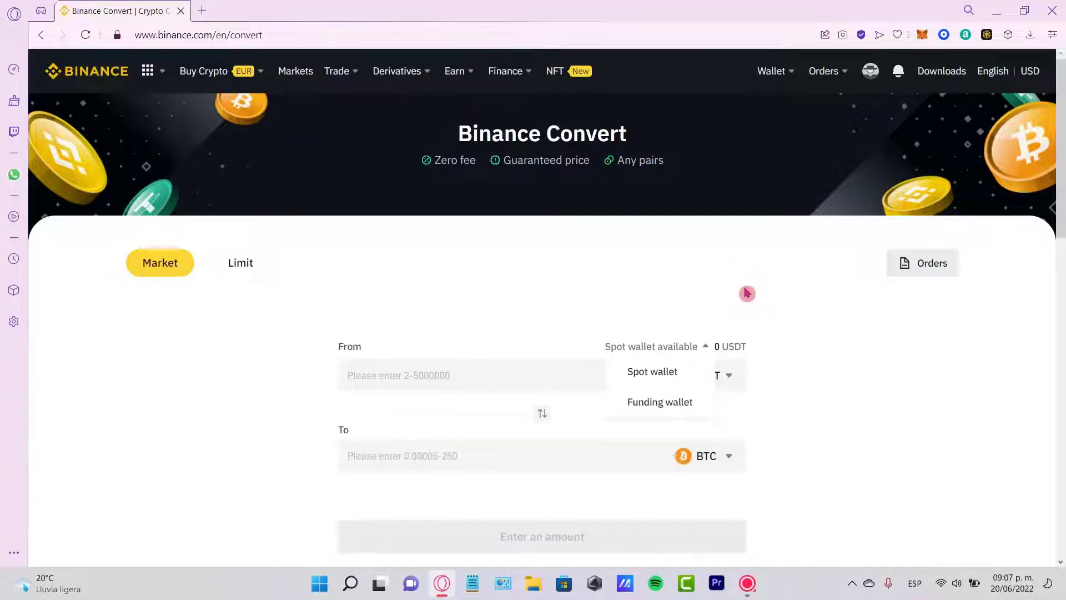
left_click(698, 349)
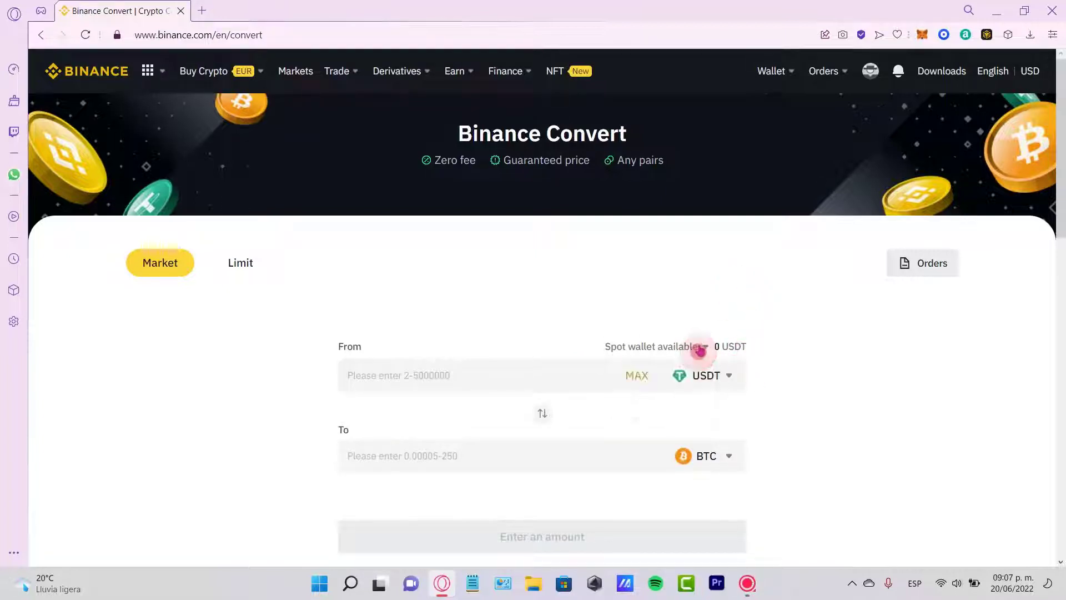
Step: Enter 25 USDT, choose SOL to receive, and preview the conversion (about 0.7127 SOL)
left_click(503, 368)
type("25")
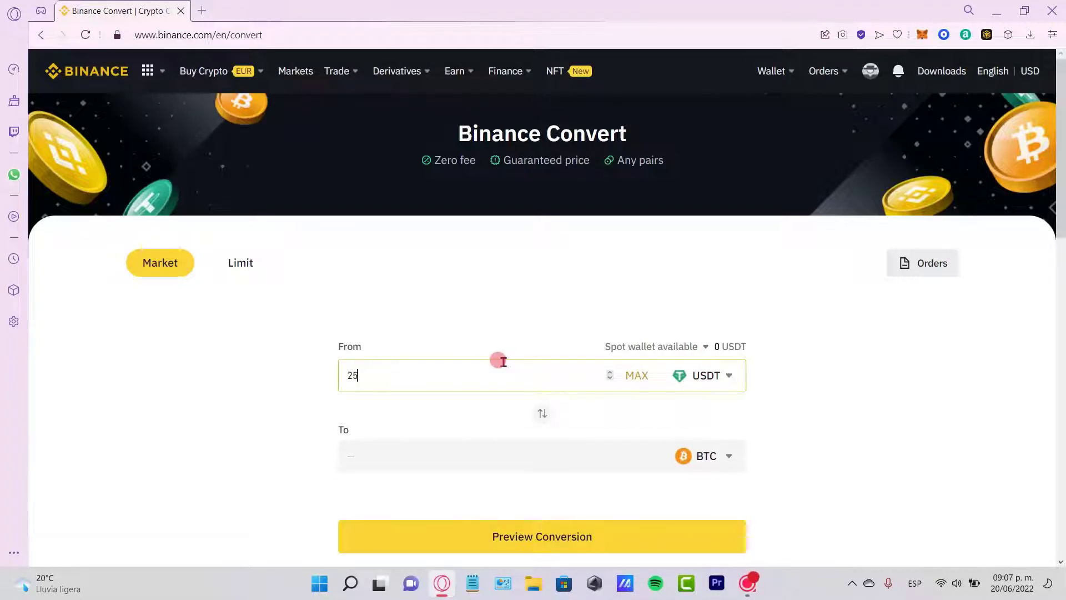
left_click(702, 458)
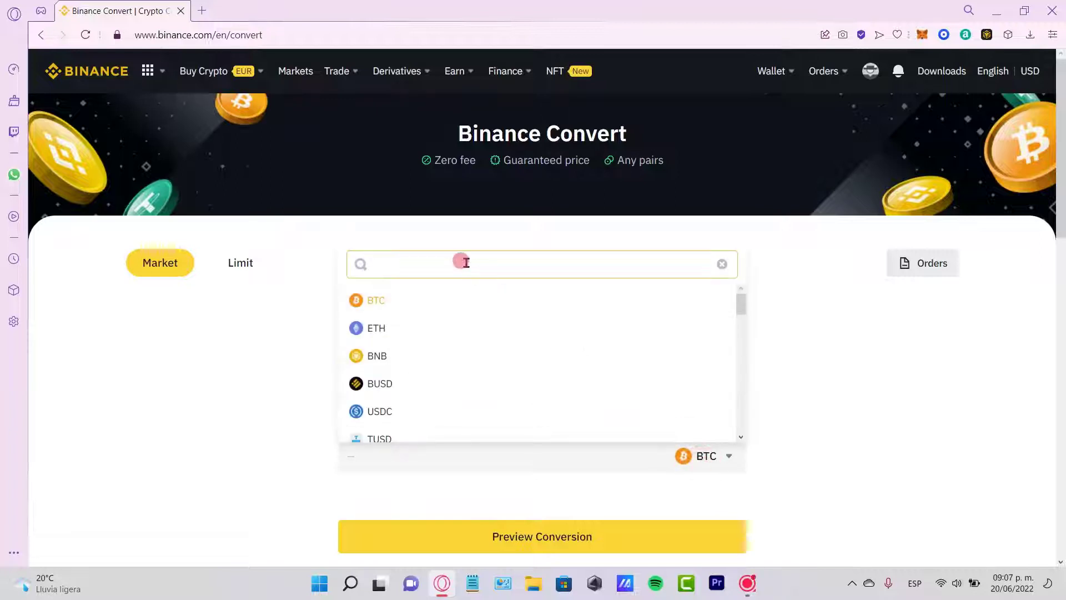
type("s")
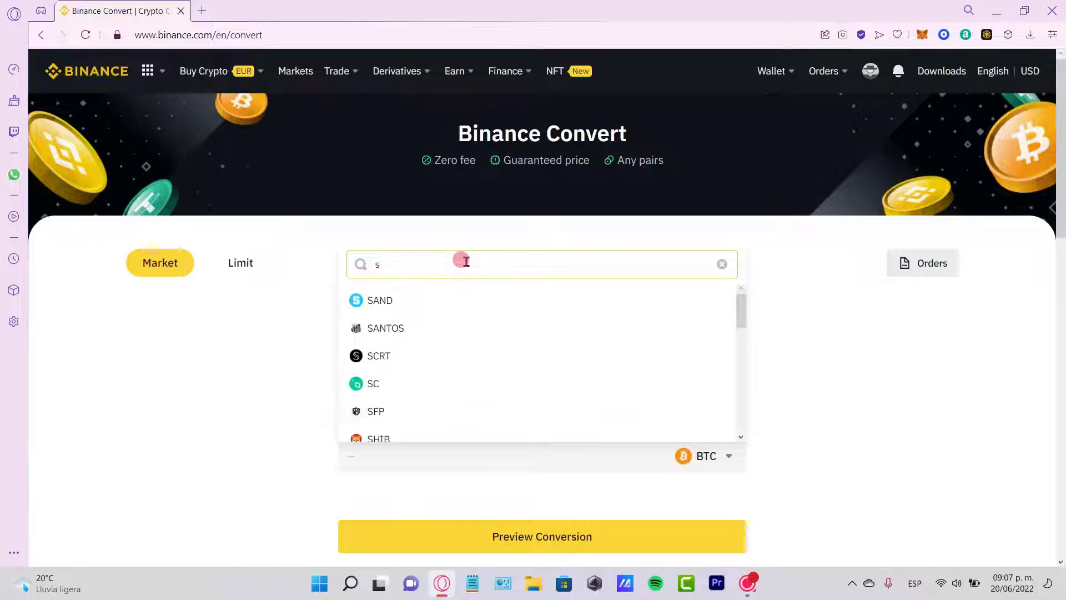
type("o")
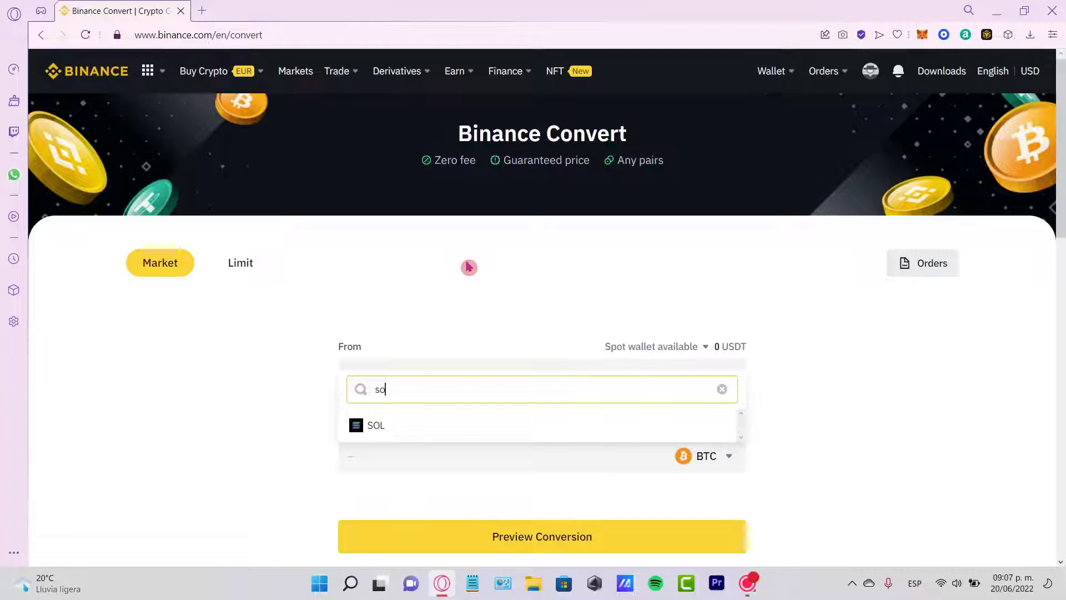
left_click(380, 429)
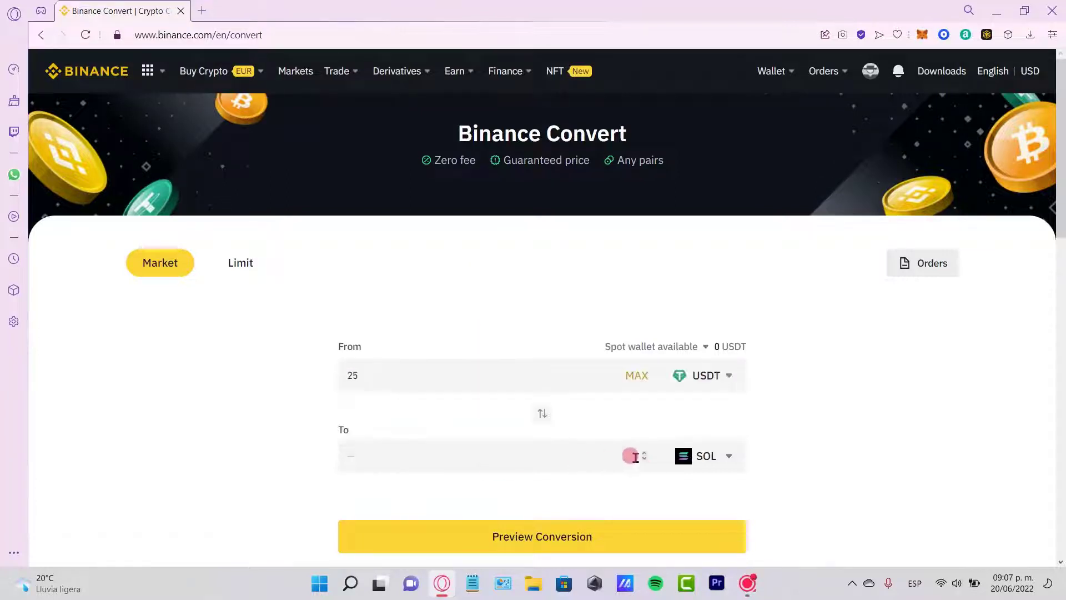
left_click(573, 540)
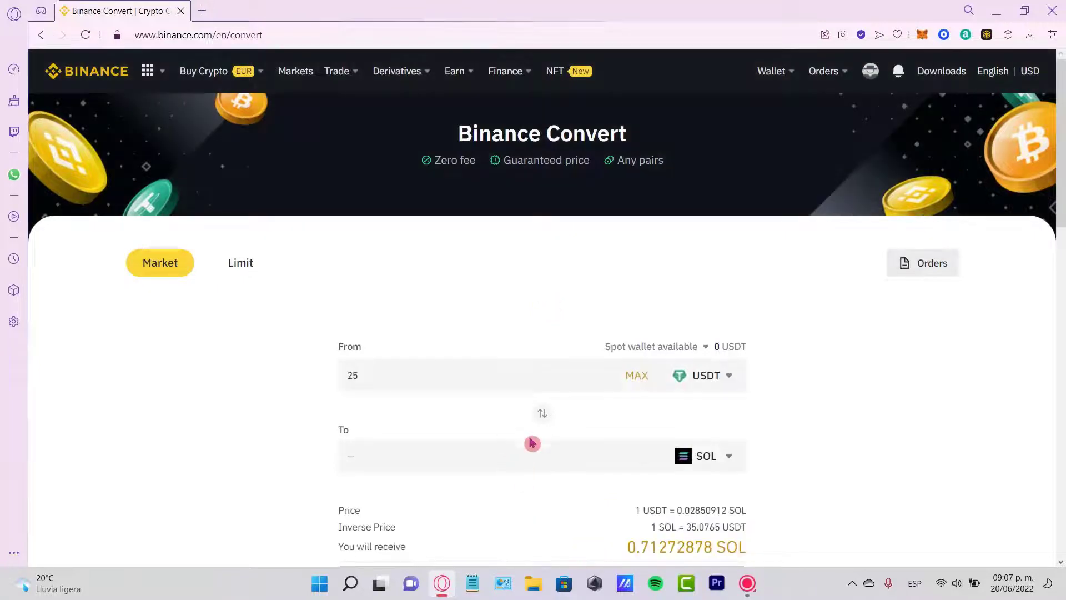
scroll(786, 514, "up", 2)
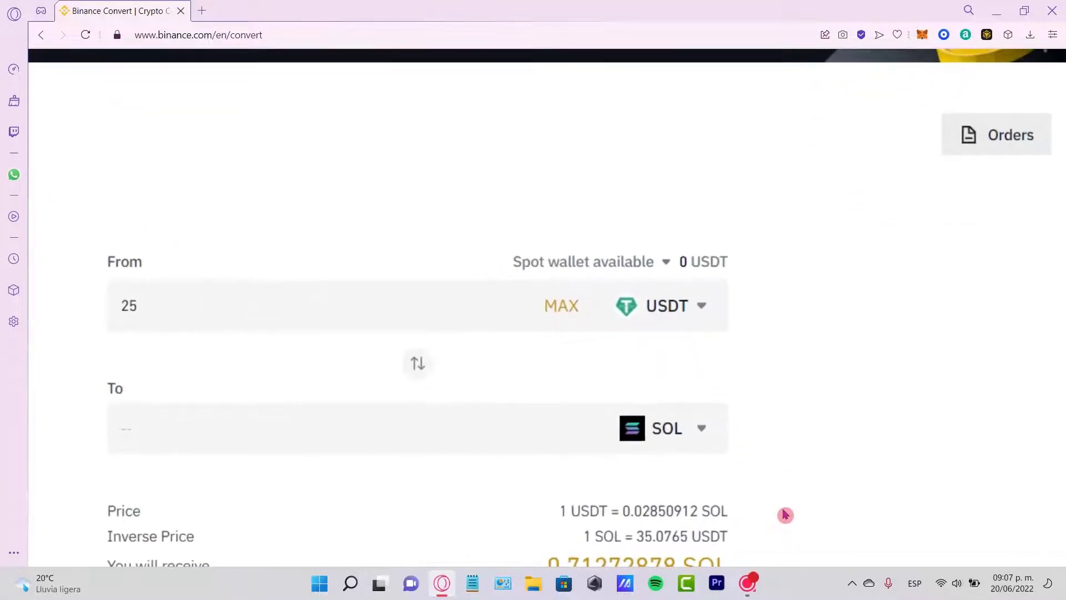
scroll(785, 515, "up", 2)
scroll(786, 515, "up", 2)
scroll(785, 516, "up", 2)
scroll(786, 515, "up", 3)
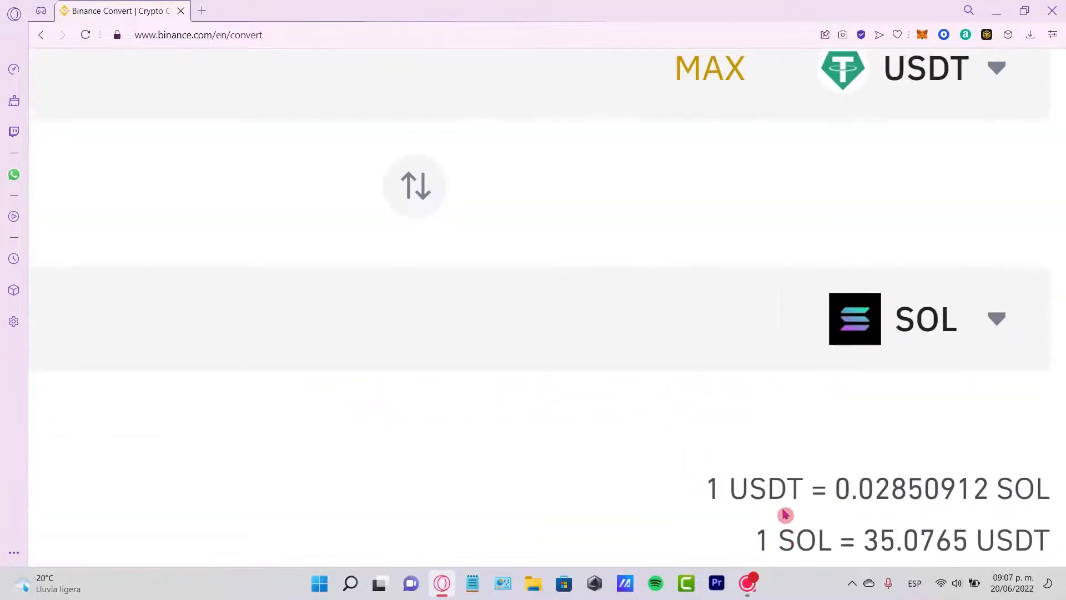
scroll(786, 515, "right", 2)
scroll(785, 515, "left", 3)
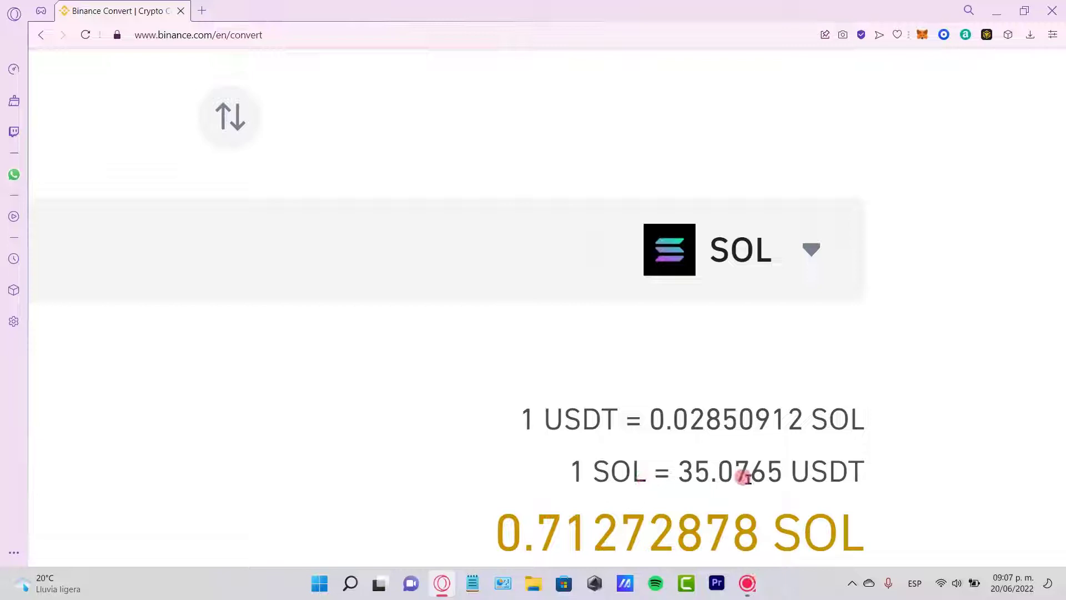
scroll(746, 477, "down", 1)
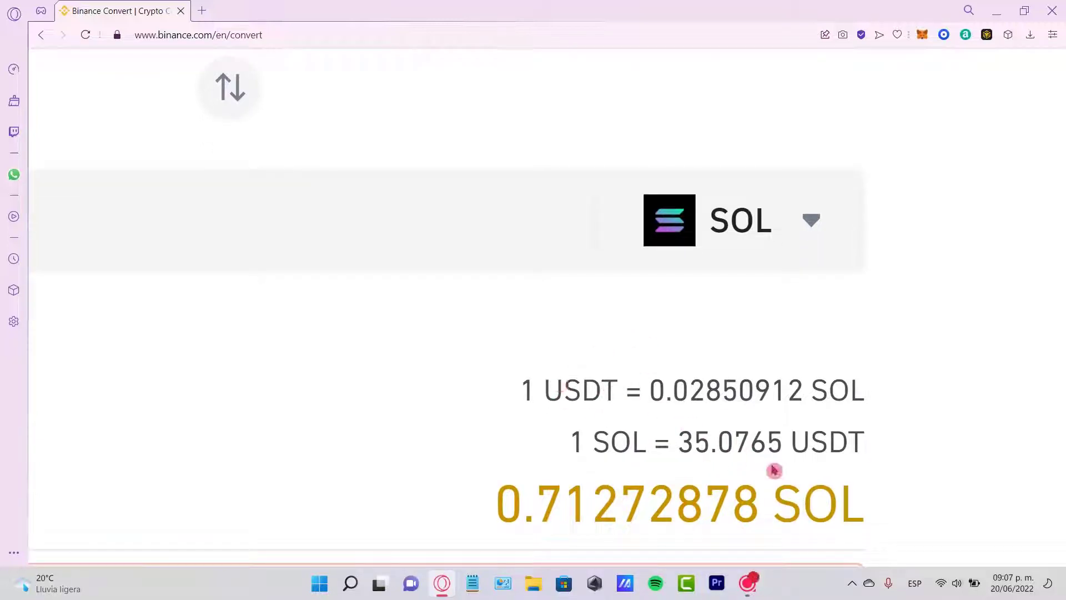
scroll(896, 500, "down", 3)
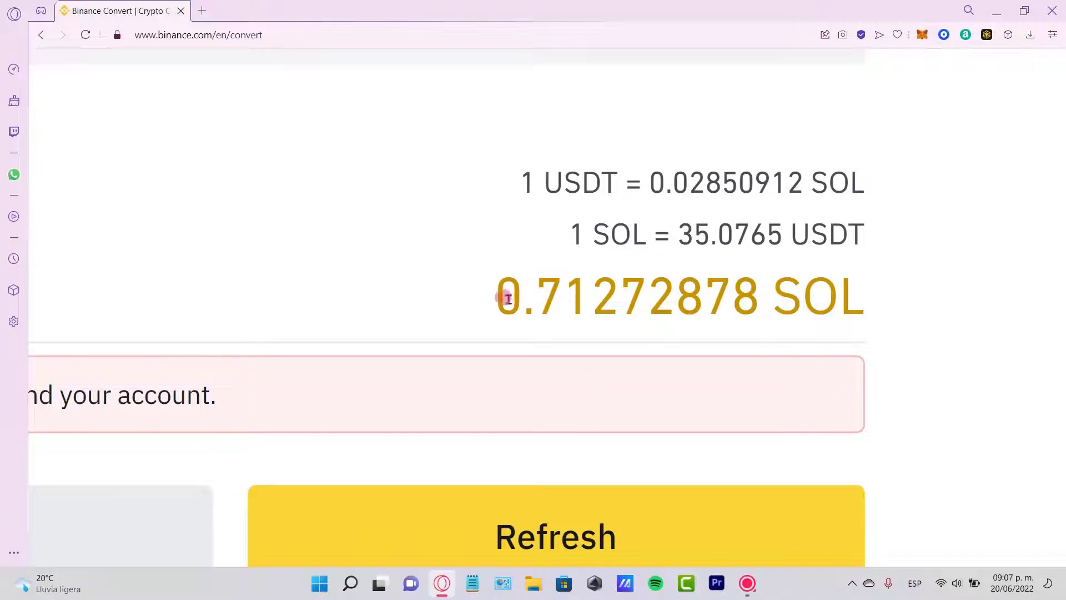
left_click_drag(495, 295, 908, 297)
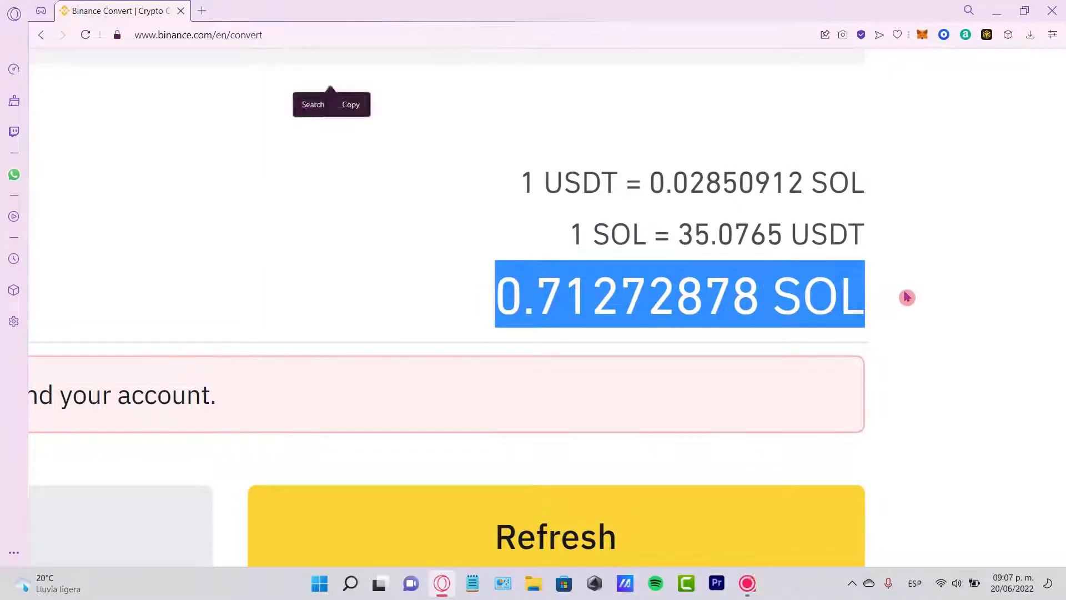
key("ctrl+0")
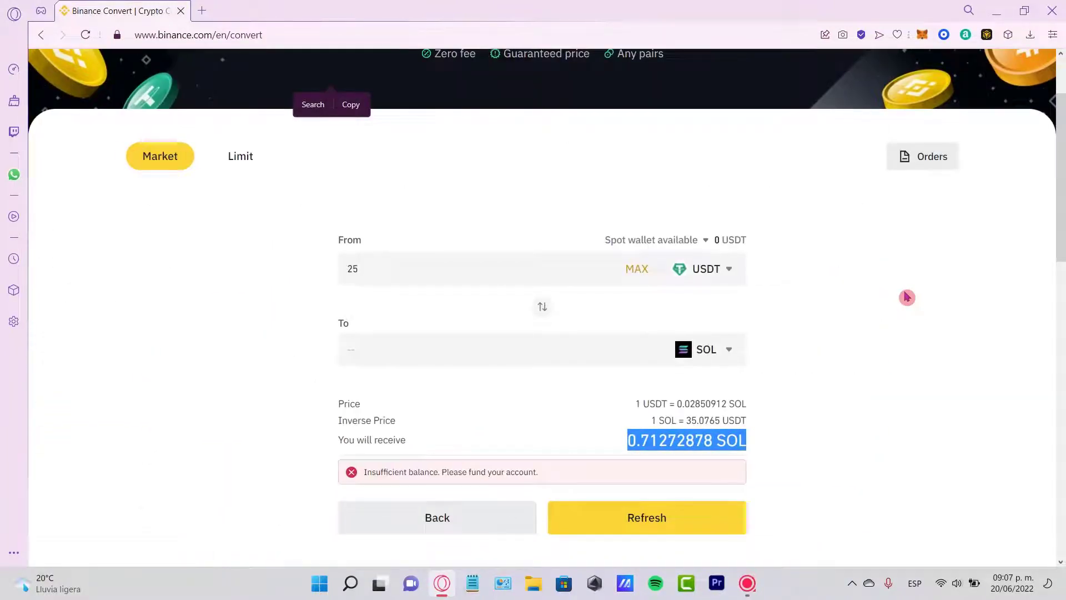
scroll(900, 308, "down", 3)
left_click_drag(376, 258, 534, 285)
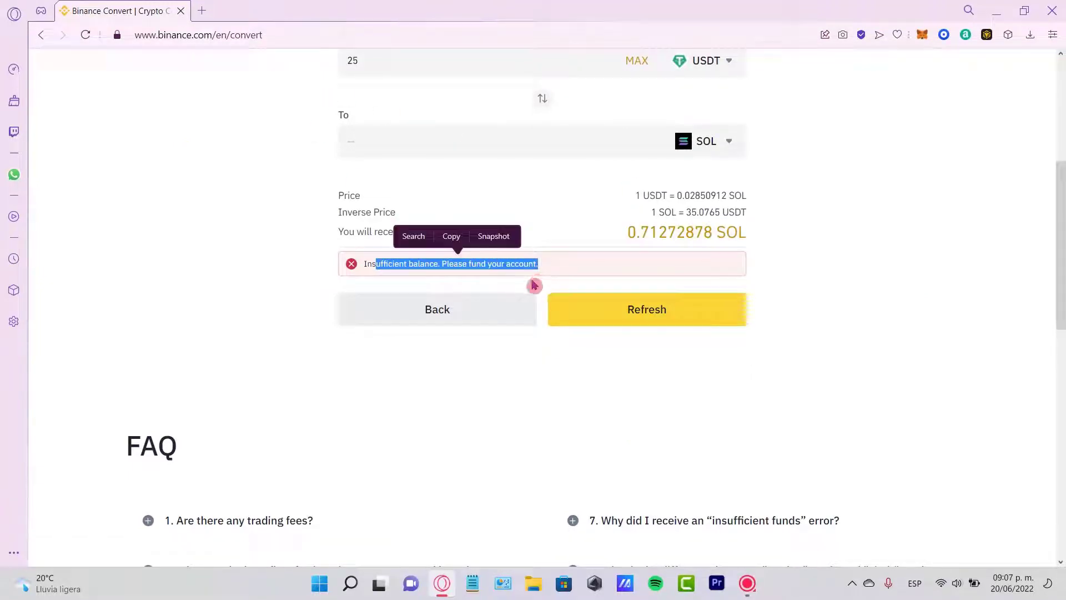
left_click(534, 372)
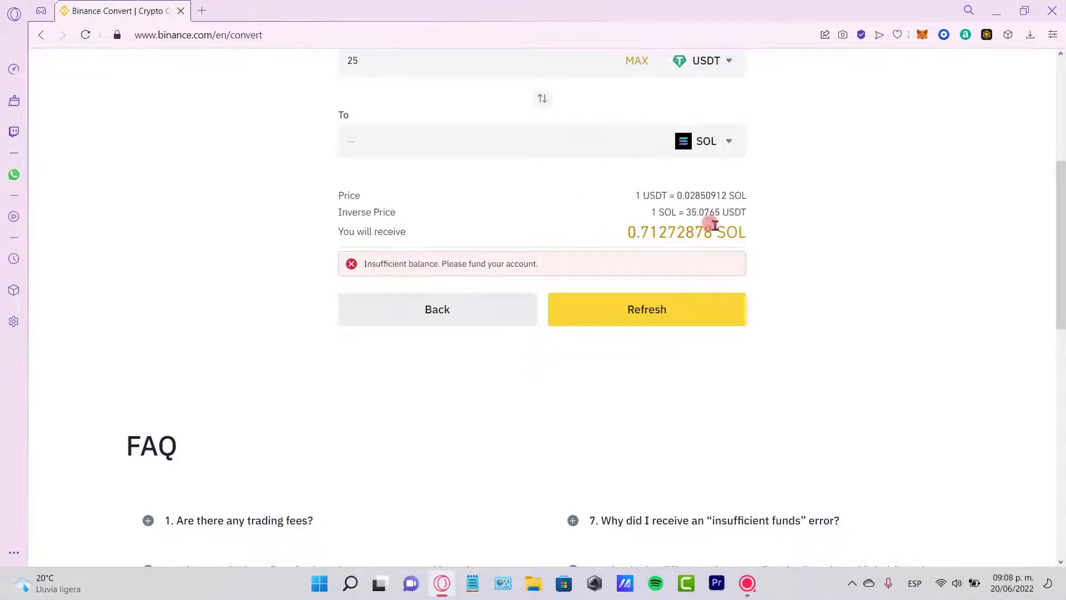
scroll(797, 408, "down", 3)
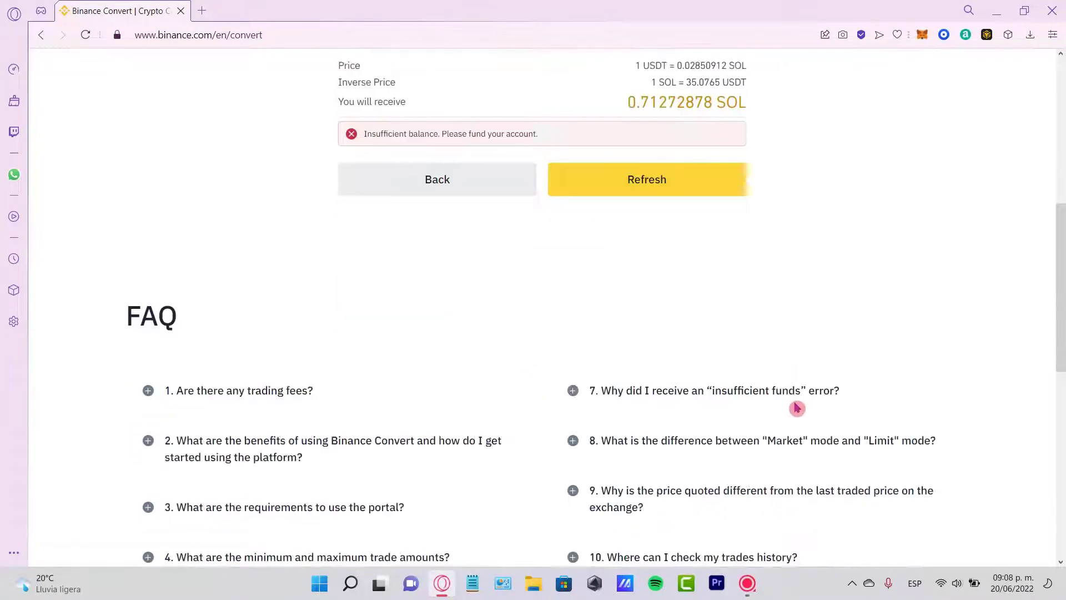
scroll(792, 403, "up", 2)
scroll(796, 403, "up", 1)
scroll(794, 402, "up", 2)
scroll(795, 403, "up", 1)
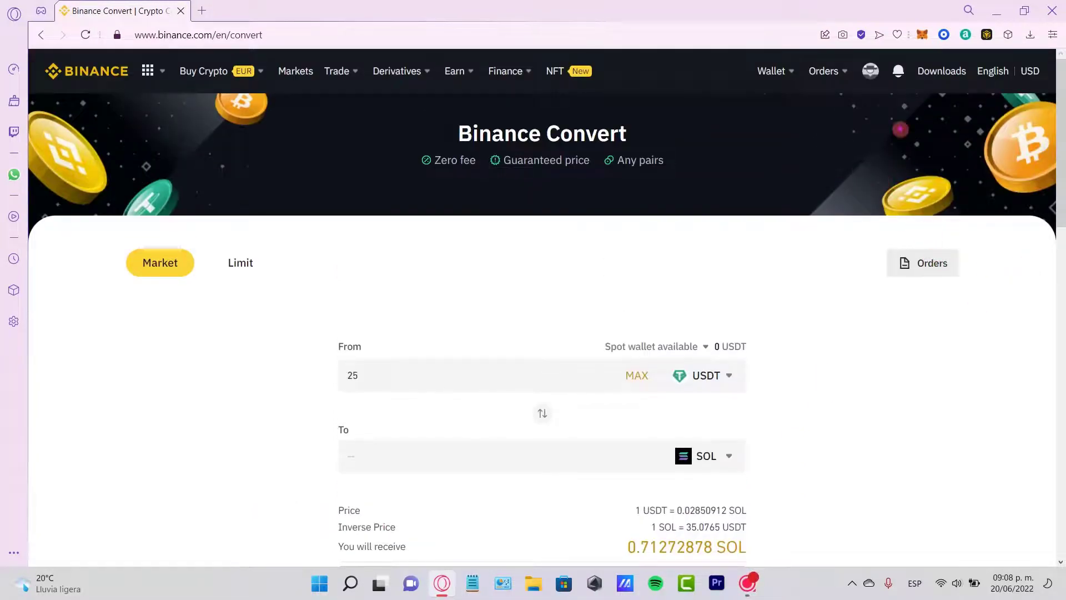
Step: Filter the Fiat and Spot wallet coins by 'sol' and inspect the SOL row's 0 balance
mouse_move(775, 71)
left_click(822, 159)
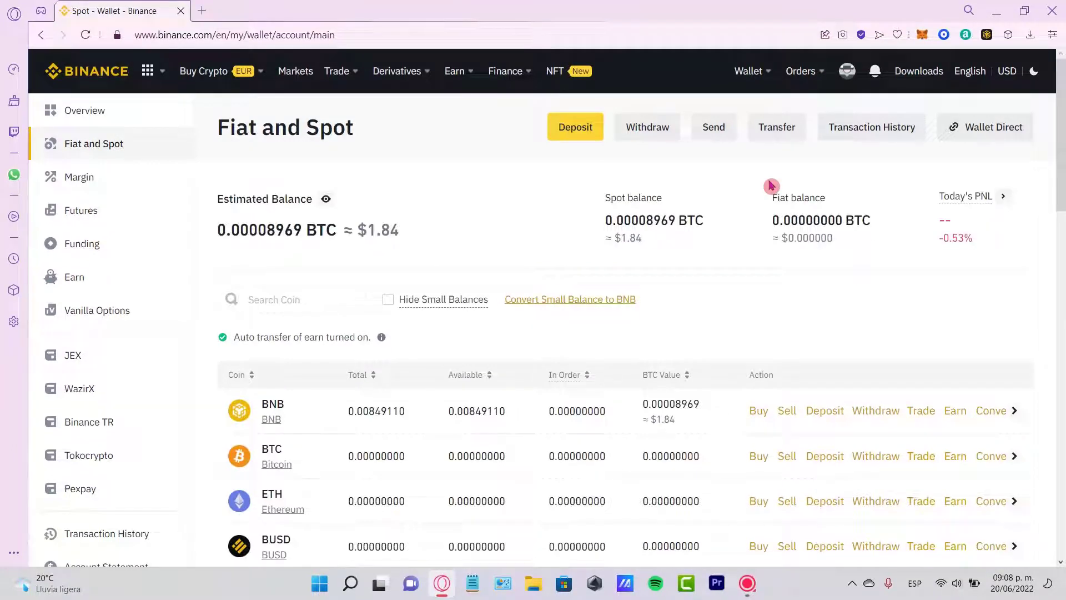
left_click(276, 298)
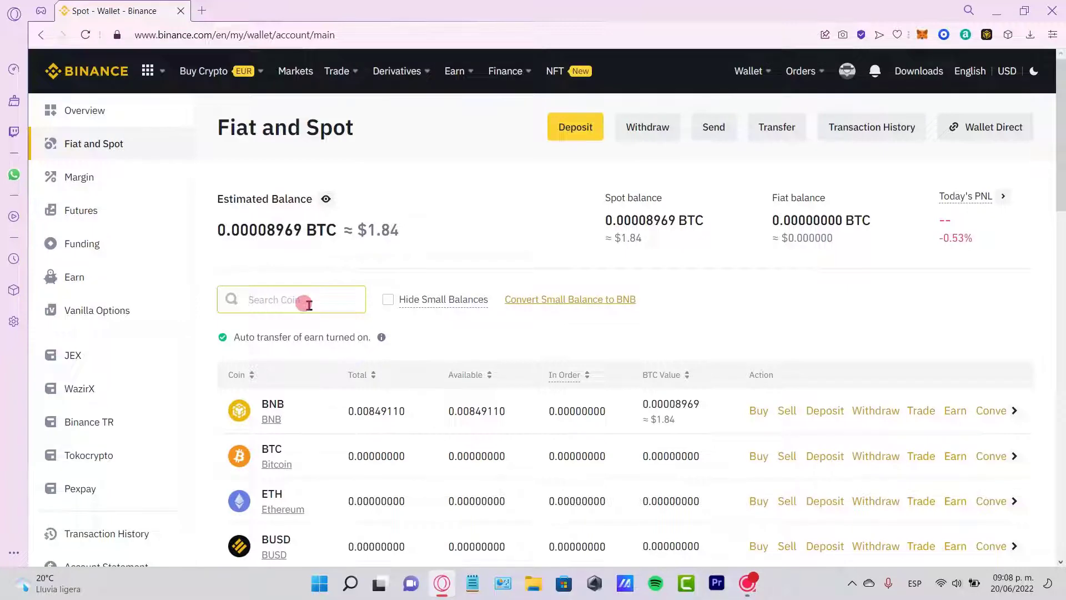
type("sol")
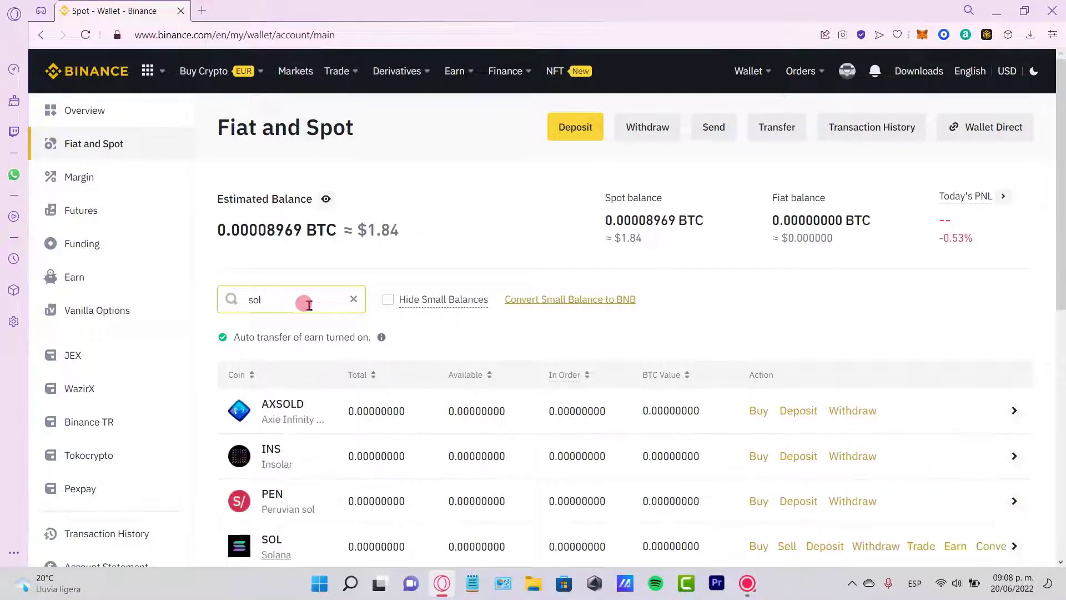
scroll(367, 396, "down", 3)
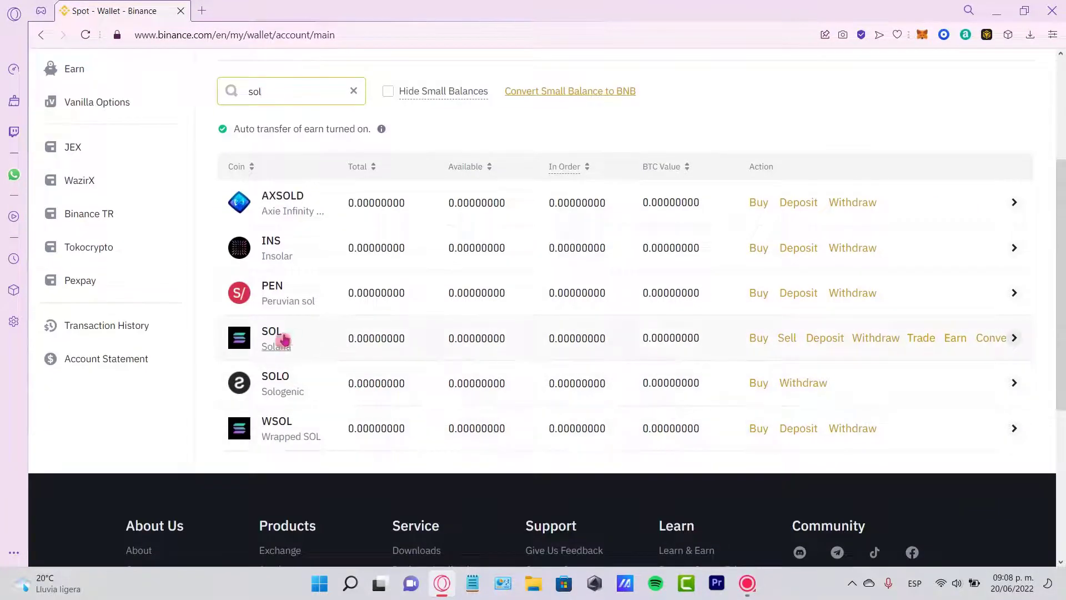
mouse_move(265, 341)
left_mouse_down()
mouse_move(759, 338)
mouse_move(732, 340)
left_mouse_up()
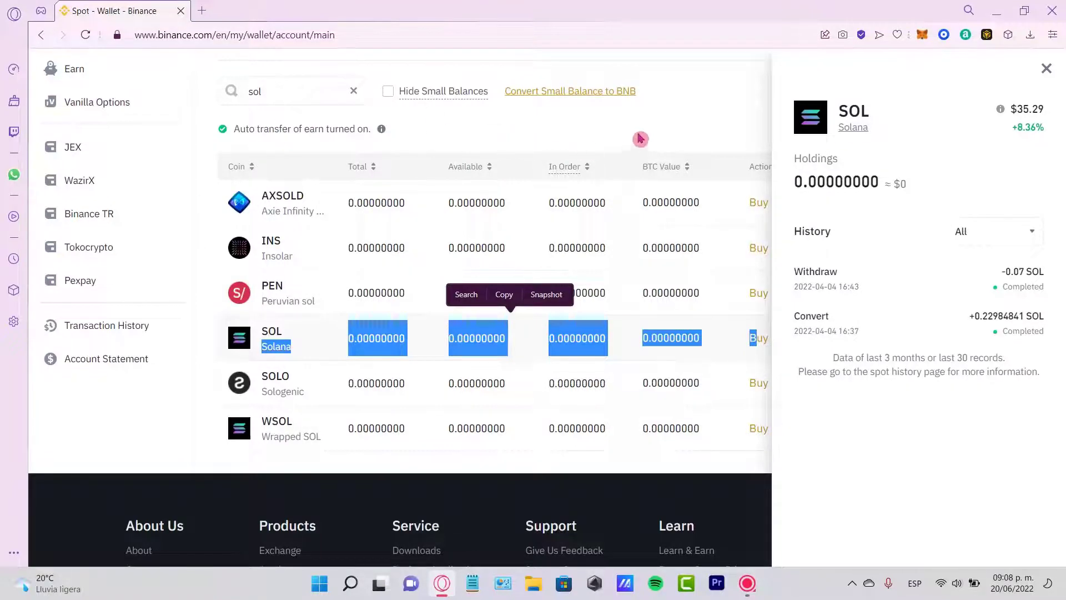
left_click(715, 155)
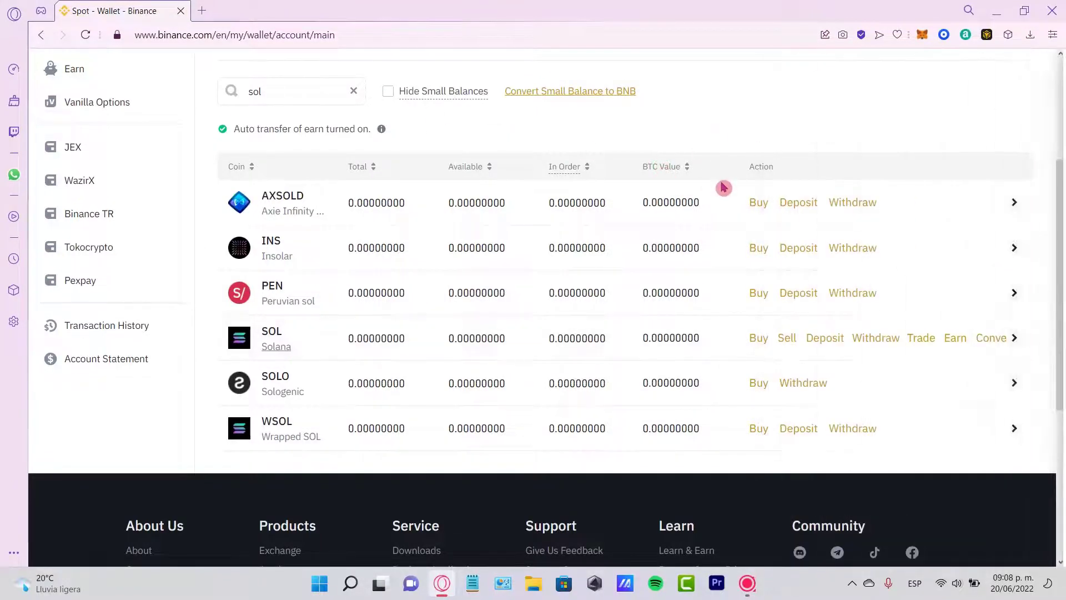
scroll(723, 196, "down", 5)
scroll(726, 204, "up", 10)
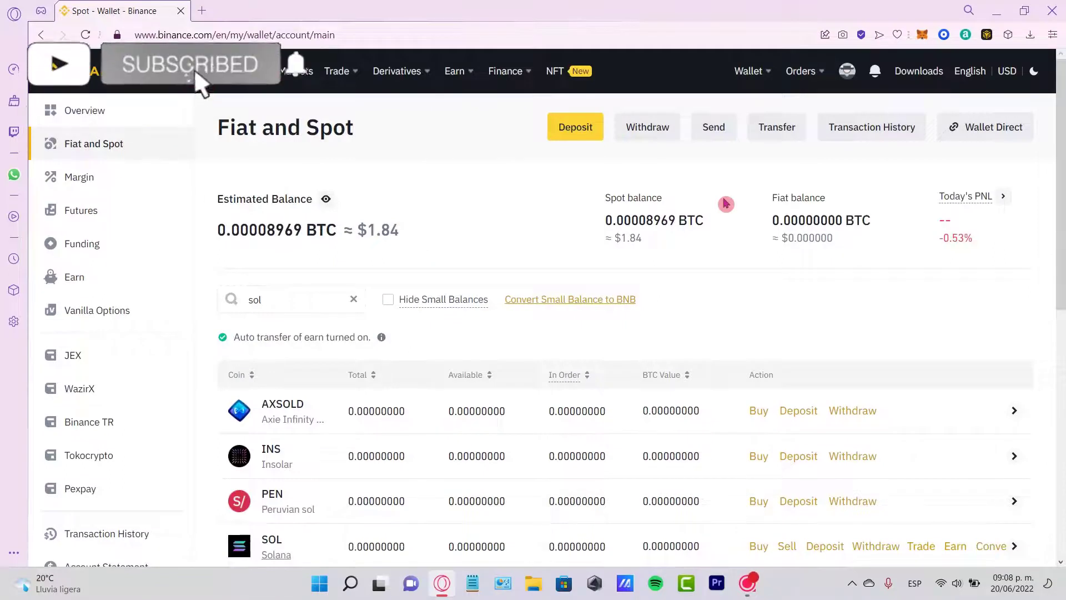